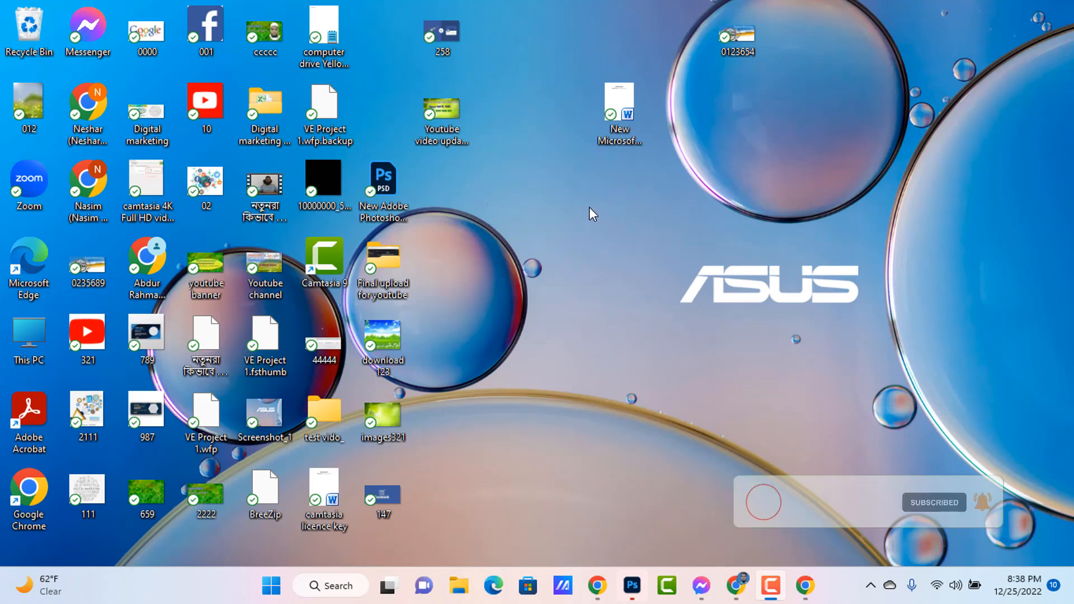
pyautogui.rightClick(591, 208)
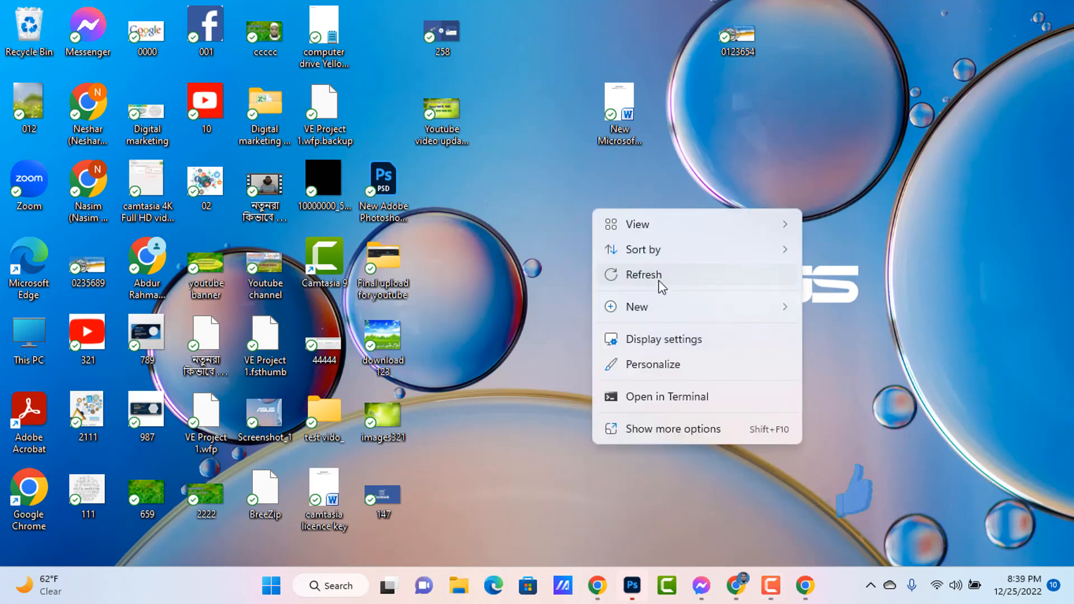
pyautogui.click(658, 281)
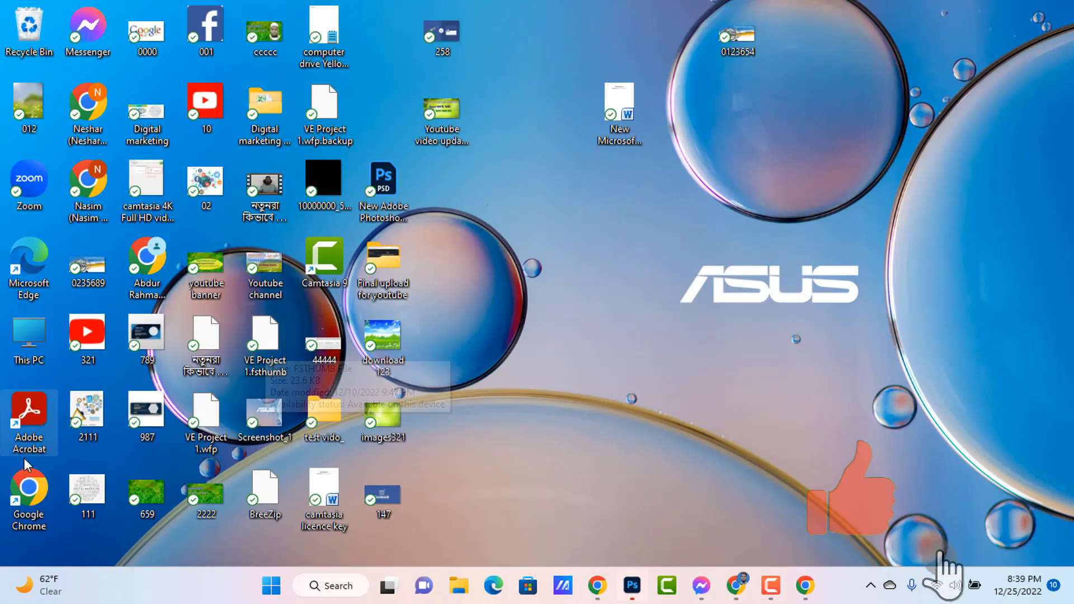
# Switch to Google Chrome using the last profile in the first row of the profile chooser, and maximize its window
pyautogui.doubleClick(33, 495)
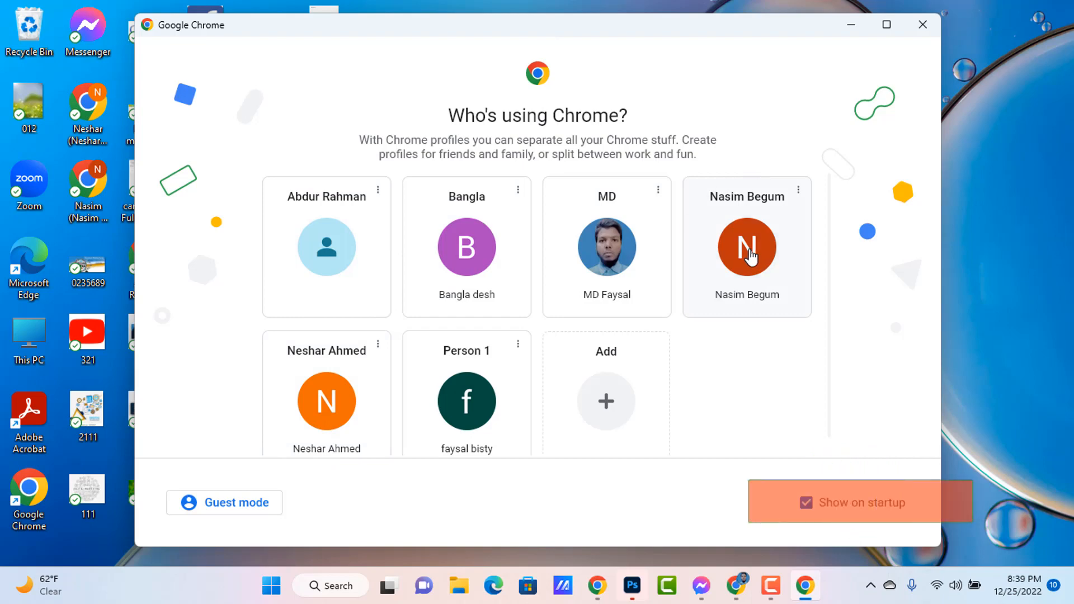
pyautogui.click(749, 254)
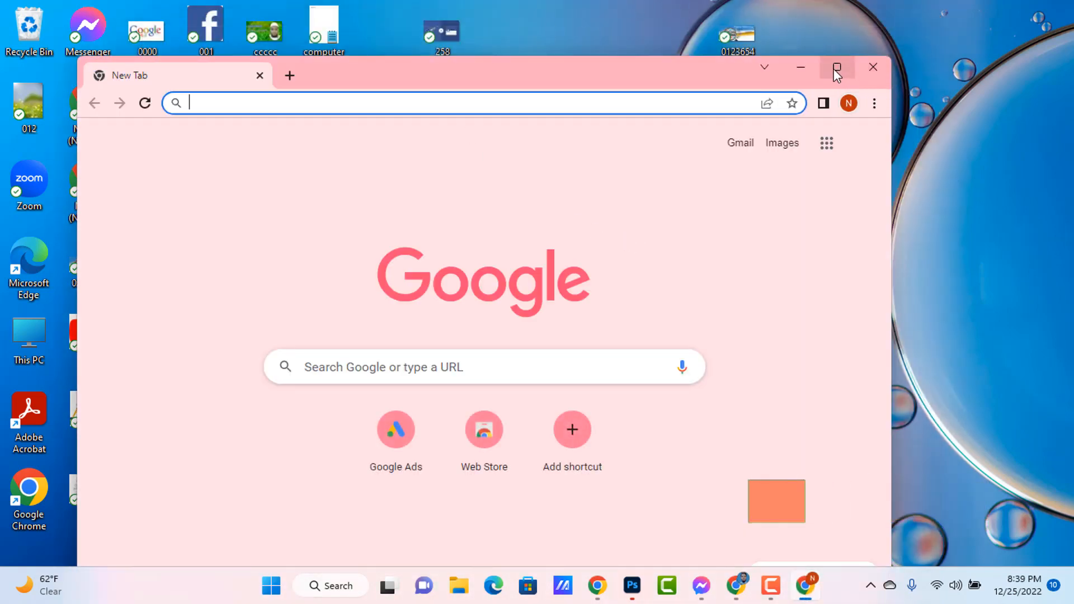
pyautogui.click(835, 68)
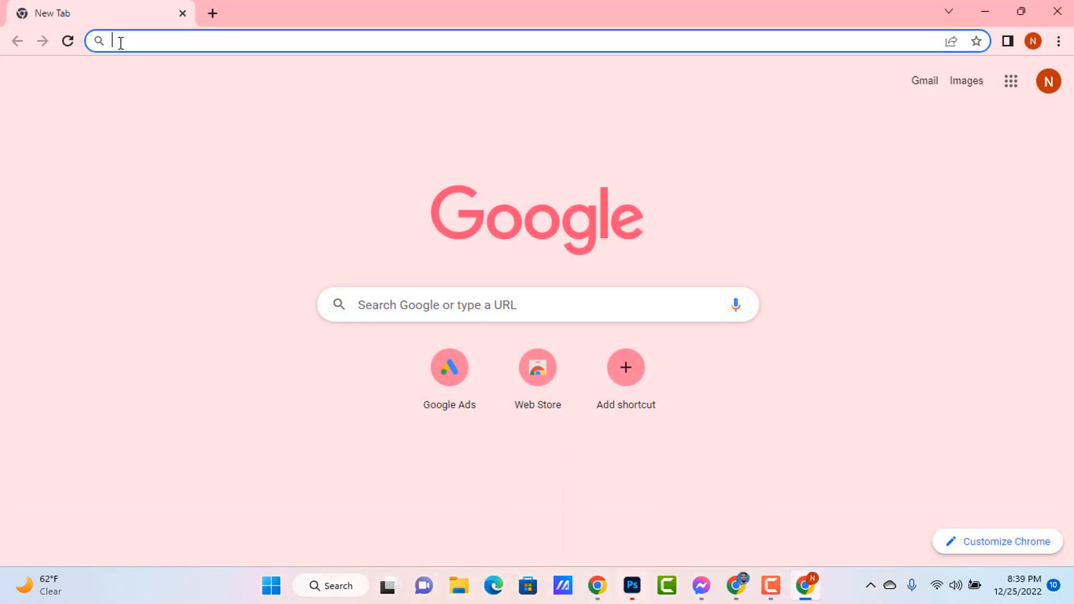
# Go to ads.google.com and start creating a new Google Ads account
pyautogui.write('ads')
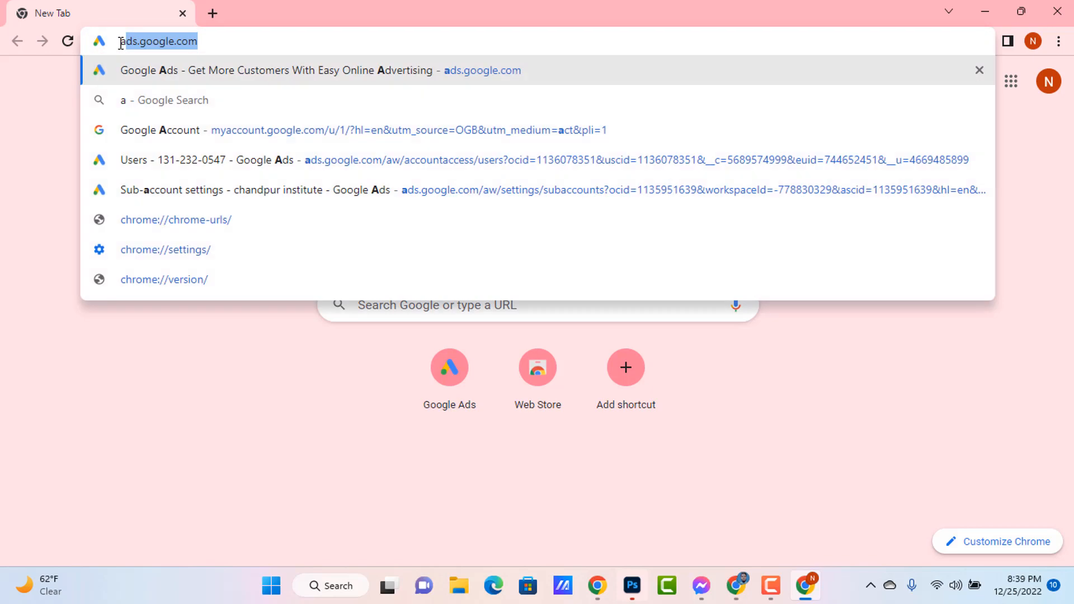
pyautogui.write('.googl.e')
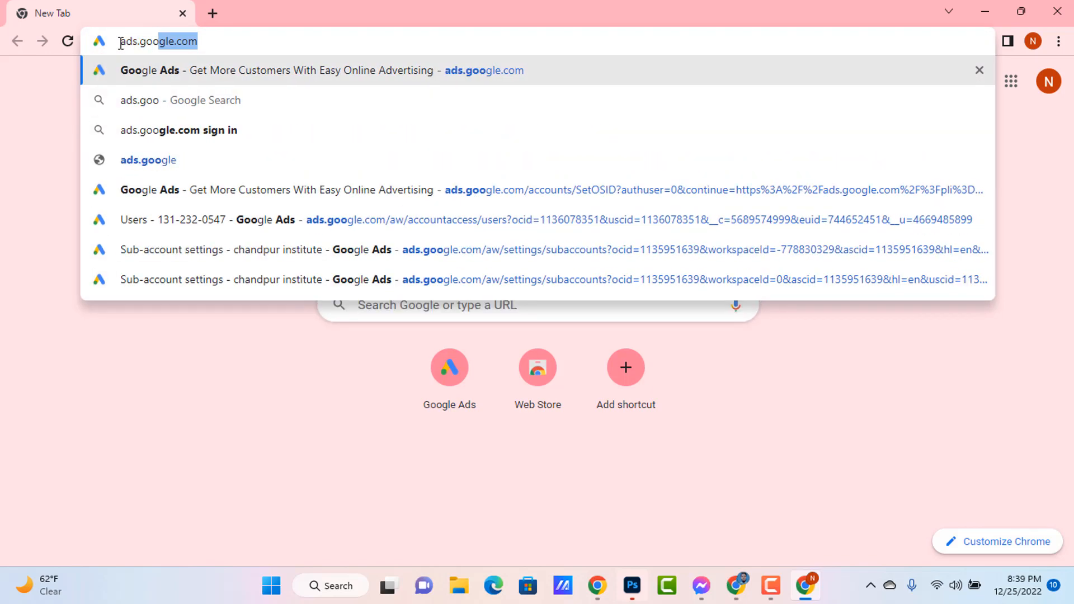
pyautogui.press('BackSpace')
pyautogui.press('BackSpace')
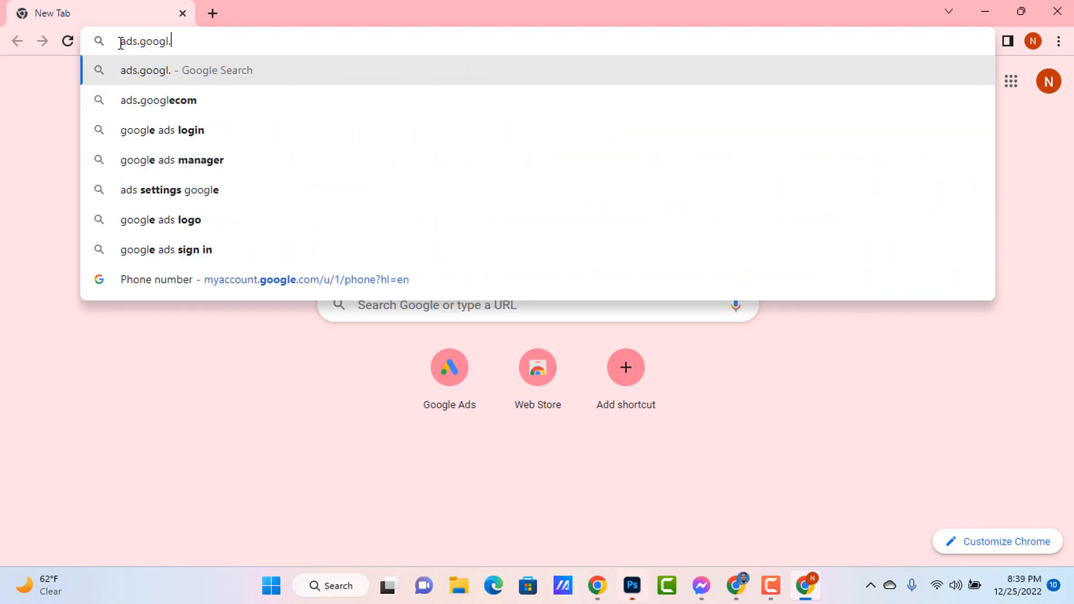
pyautogui.write('e.com')
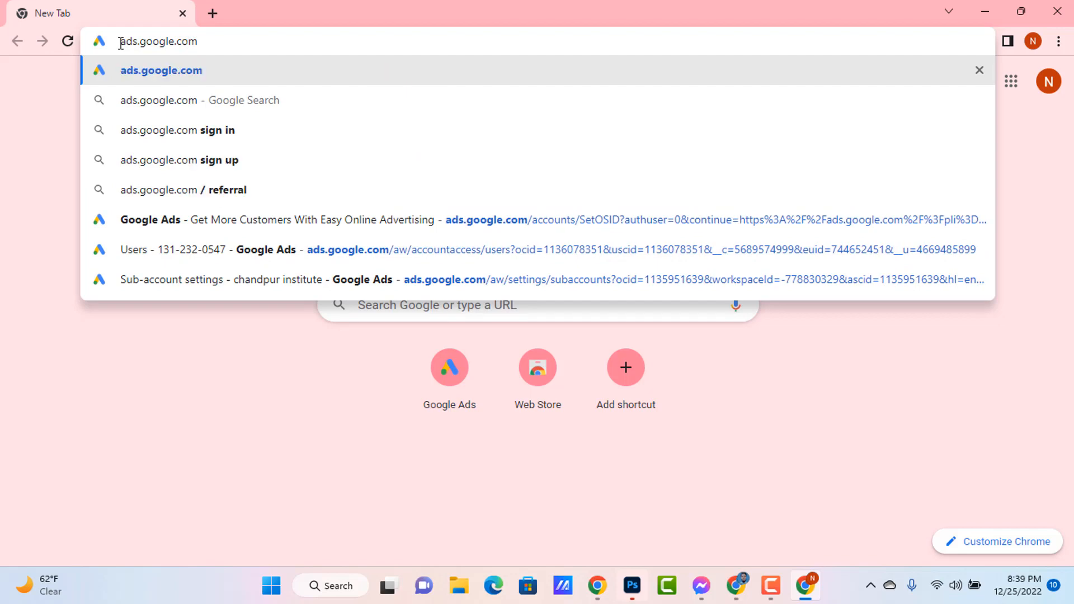
pyautogui.press('Return')
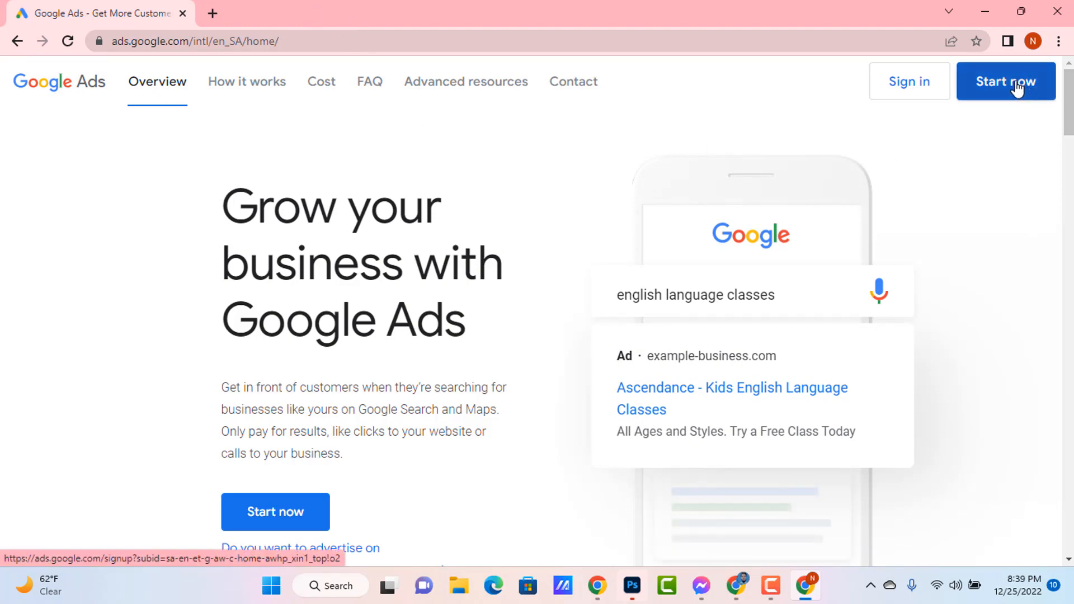
pyautogui.click(1016, 88)
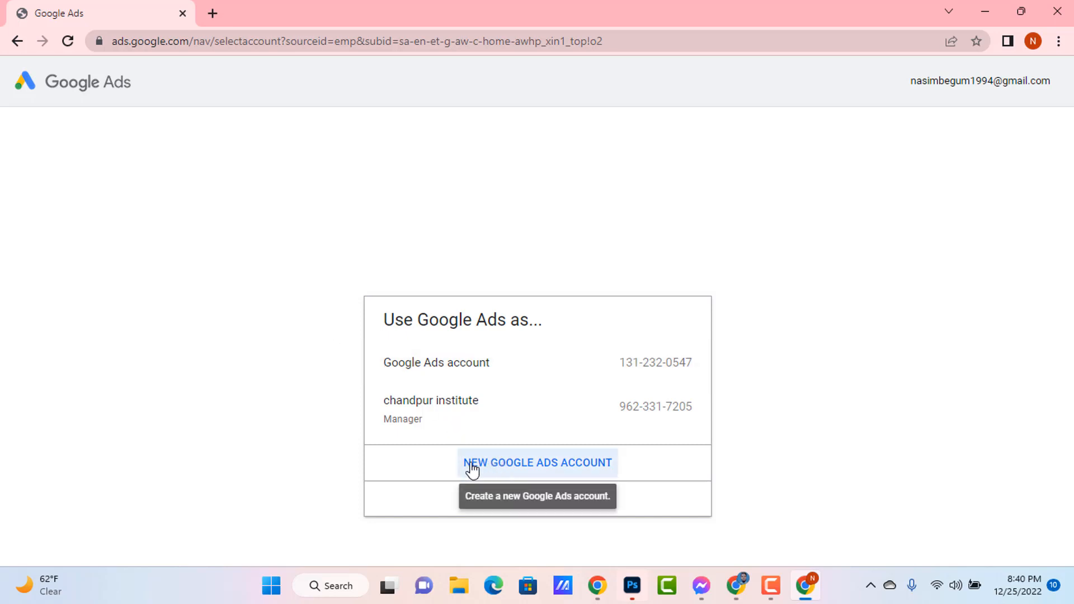
pyautogui.click(561, 471)
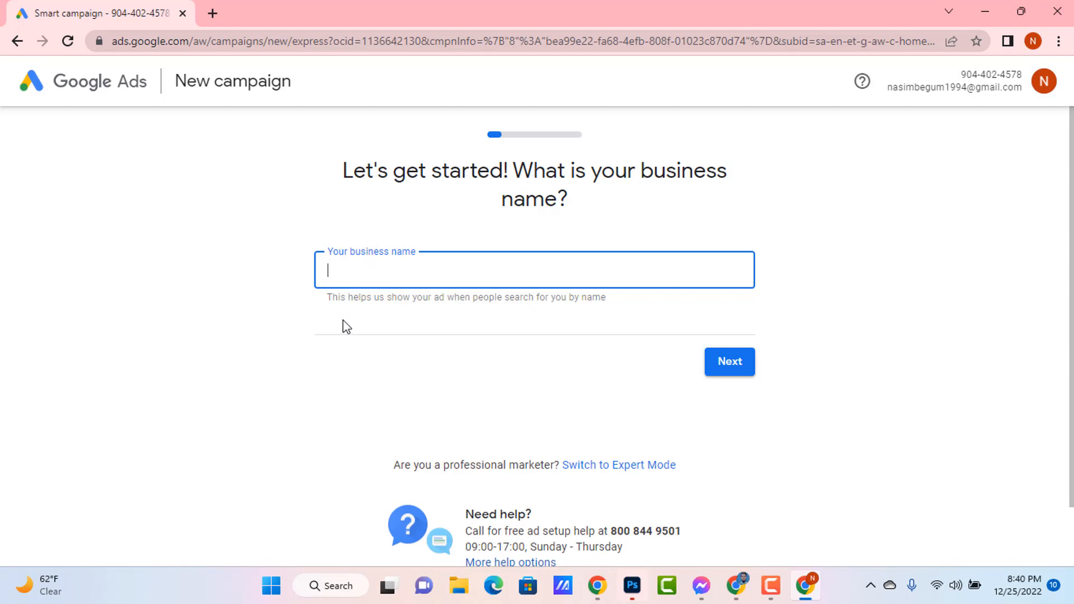
pyautogui.press('Print')
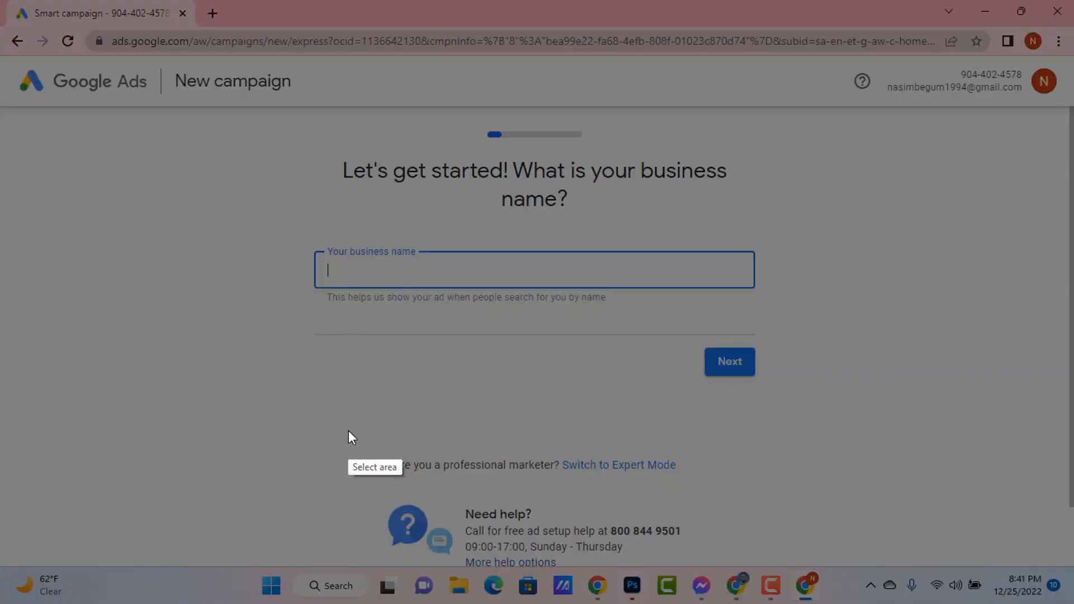
pyautogui.moveTo(348, 430); pyautogui.dragTo(751, 498)
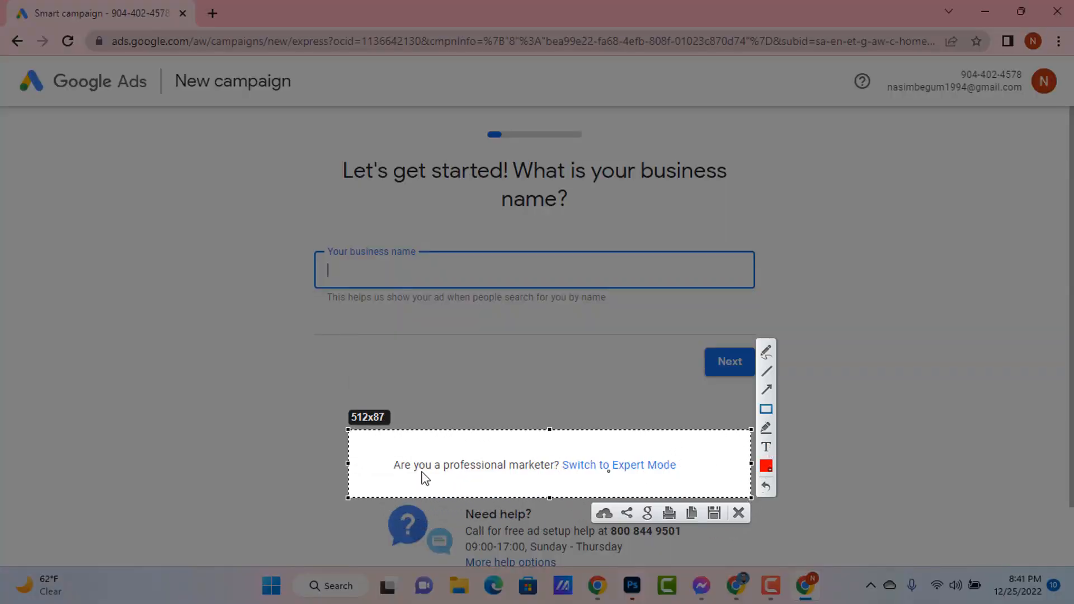
pyautogui.moveTo(379, 442); pyautogui.dragTo(559, 480)
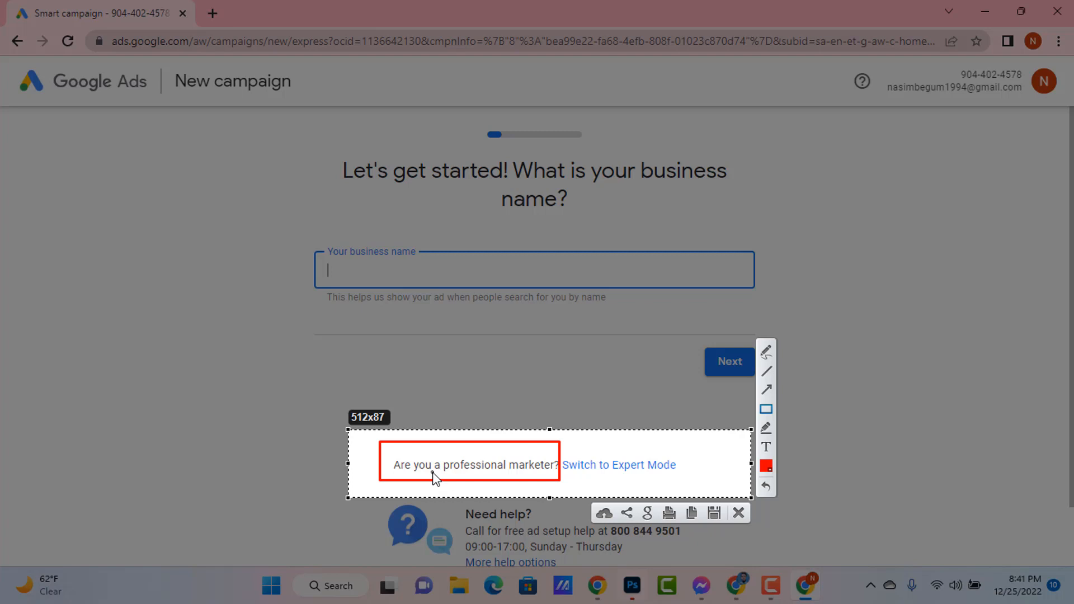
pyautogui.moveTo(564, 439)
pyautogui.mouseDown()
pyautogui.moveTo(571, 488)
pyautogui.moveTo(693, 484)
pyautogui.mouseUp()
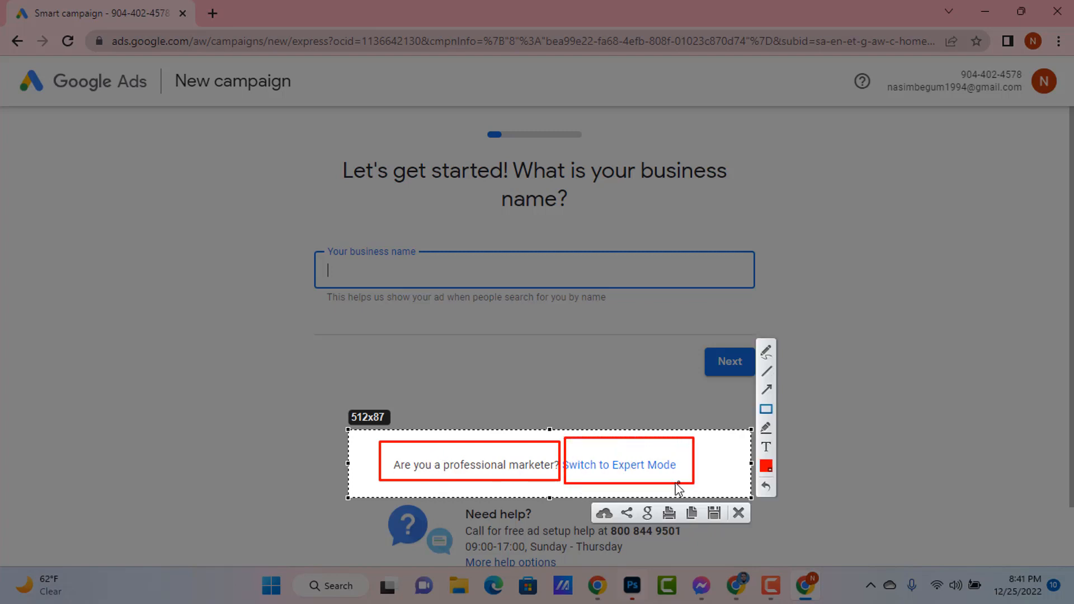
pyautogui.rightClick(714, 462)
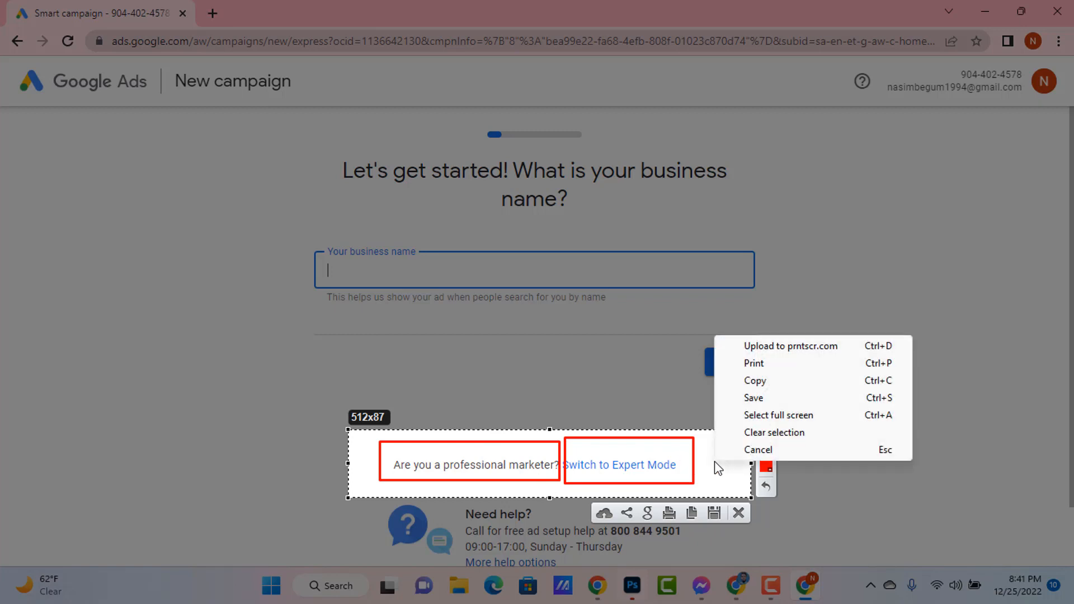
pyautogui.click(756, 448)
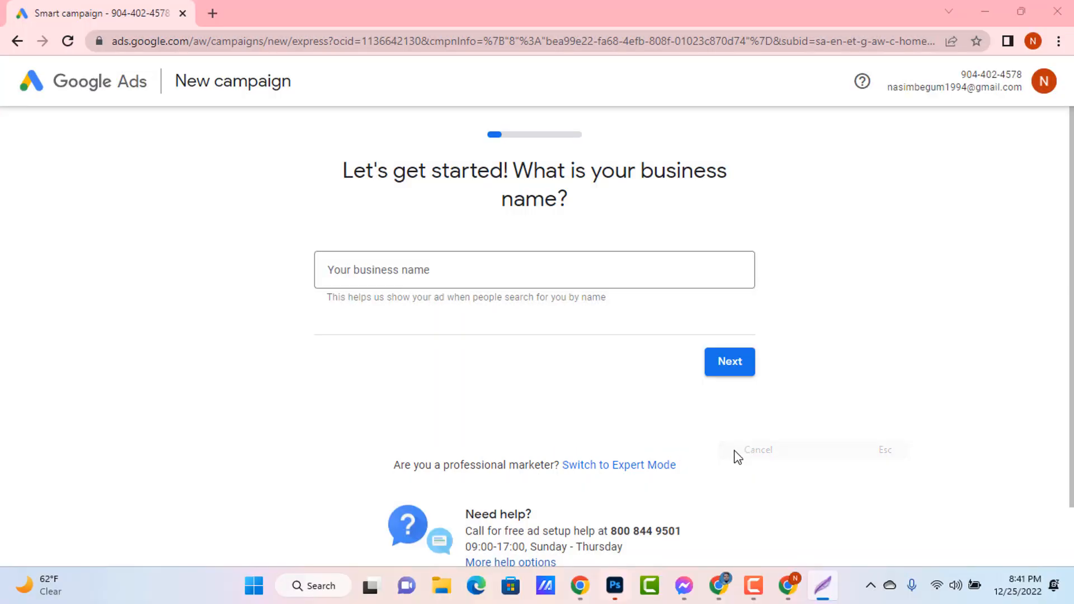
# Switch the new campaign setup to Expert Mode instead of entering a business name
pyautogui.click(614, 469)
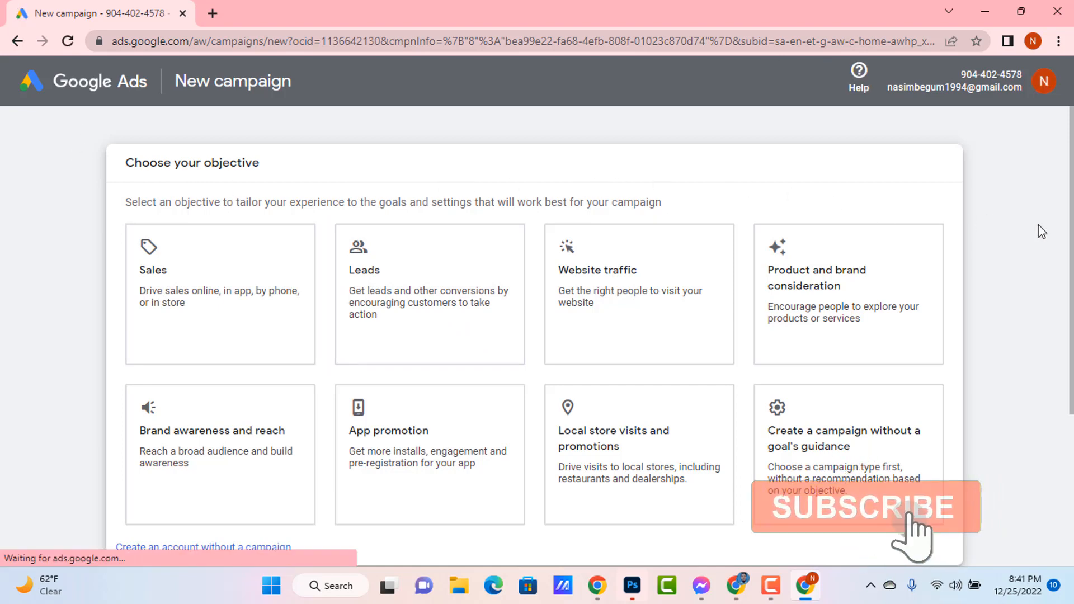
pyautogui.click(884, 294)
pyautogui.scroll(-3, 1020, 287)
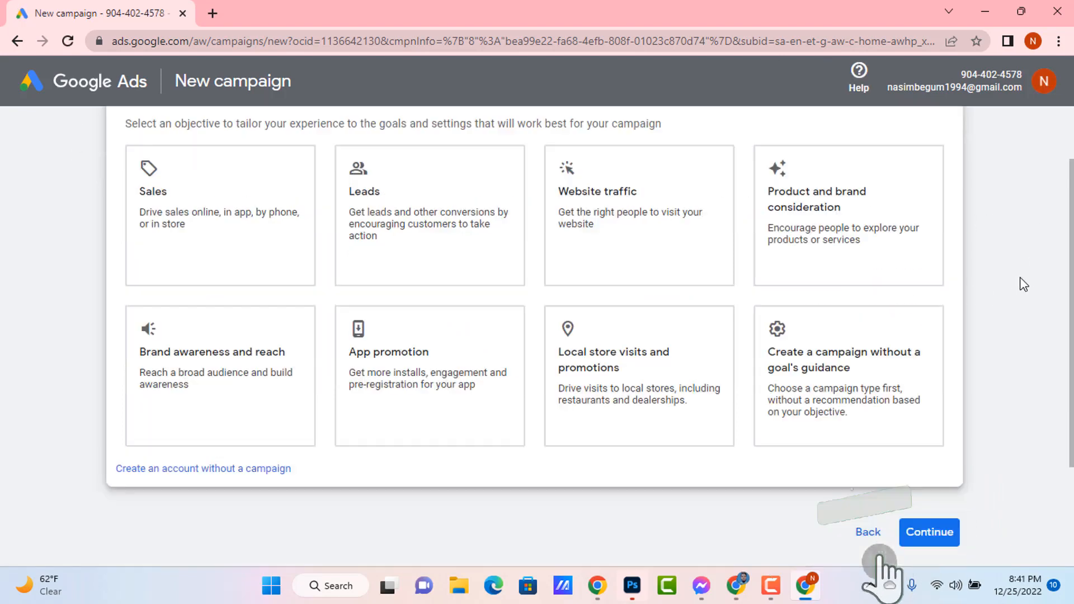
pyautogui.click(168, 367)
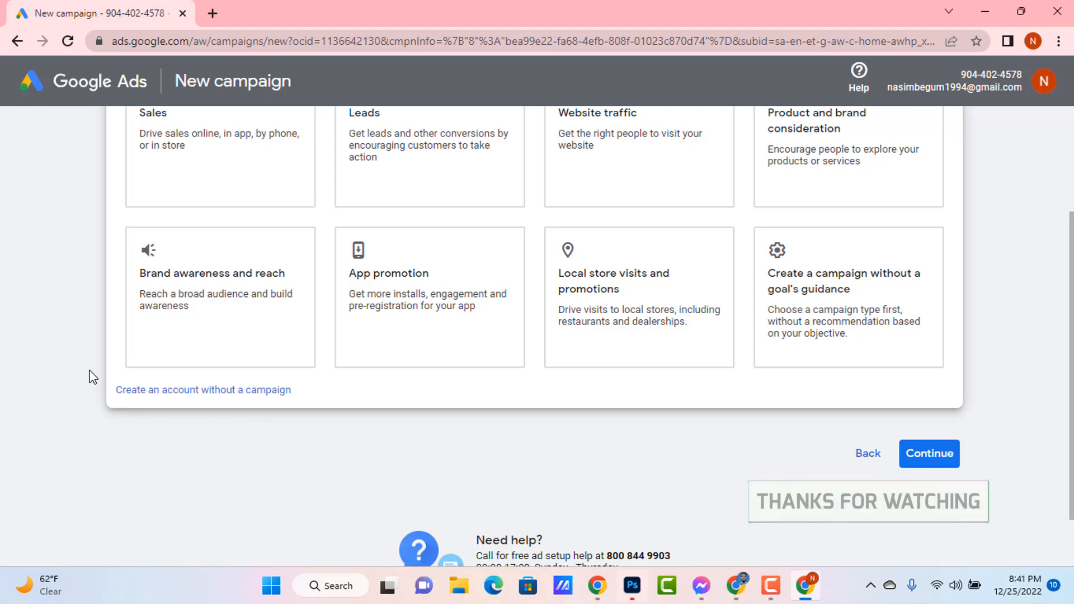
pyautogui.press('Print')
pyautogui.moveTo(82, 367)
pyautogui.mouseDown()
pyautogui.moveTo(348, 467)
pyautogui.moveTo(402, 454)
pyautogui.mouseUp()
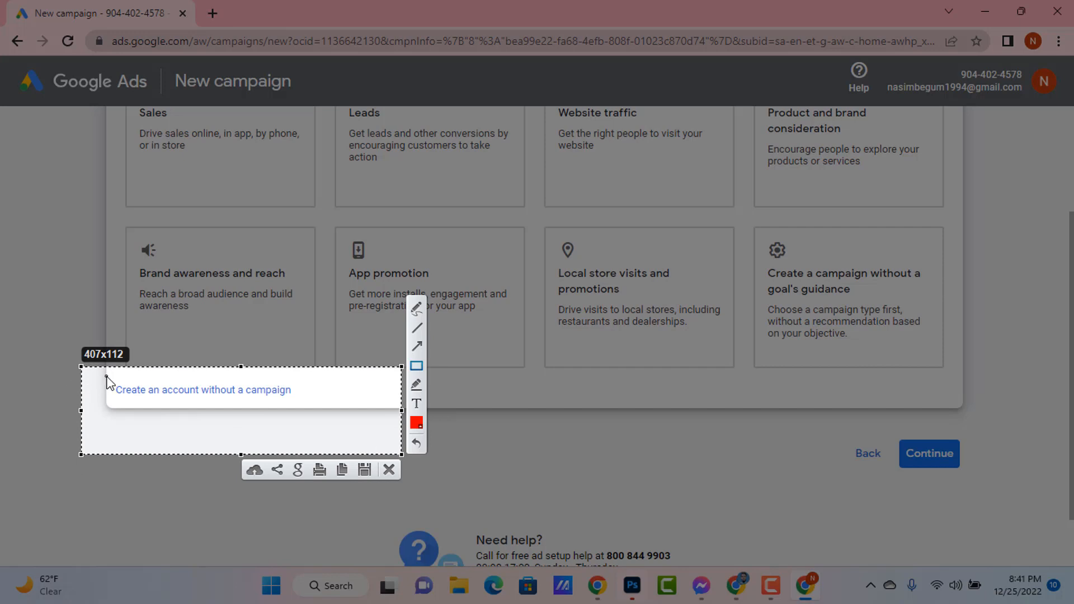
pyautogui.moveTo(106, 377); pyautogui.dragTo(329, 407)
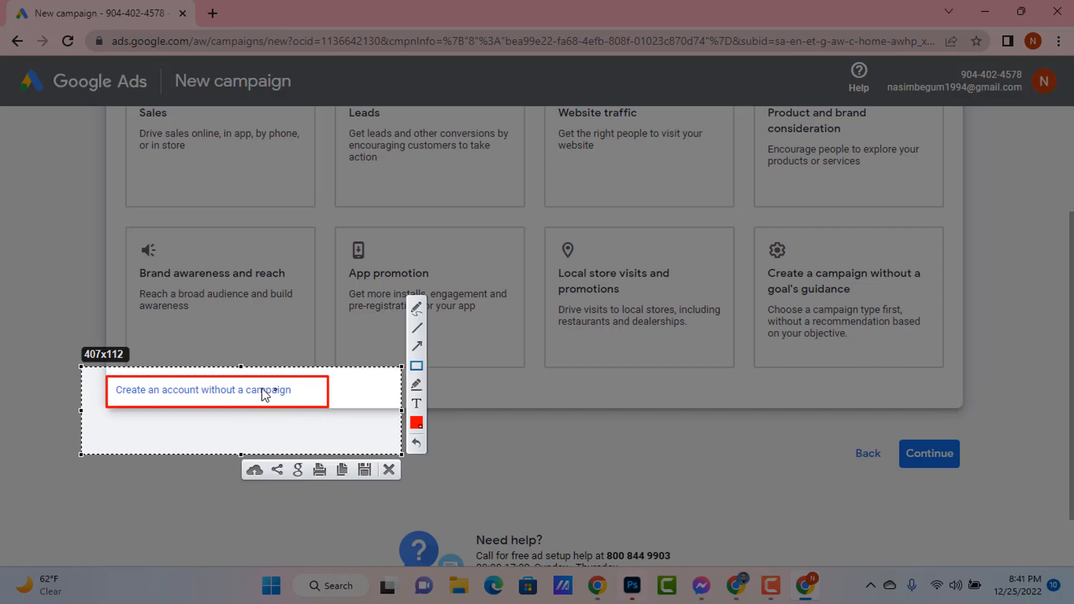
pyautogui.rightClick(355, 398)
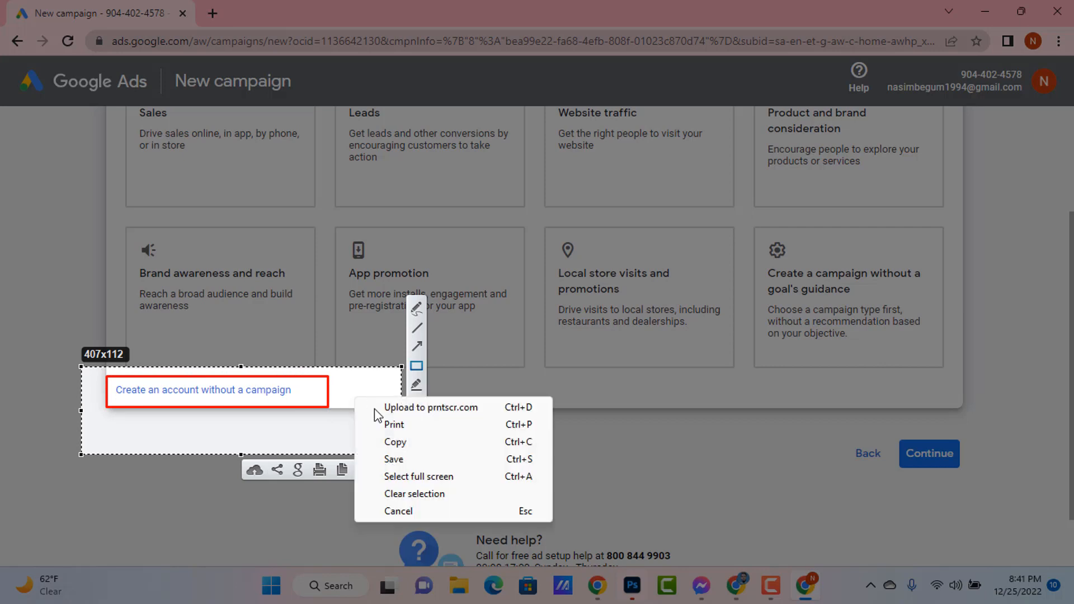
pyautogui.click(412, 510)
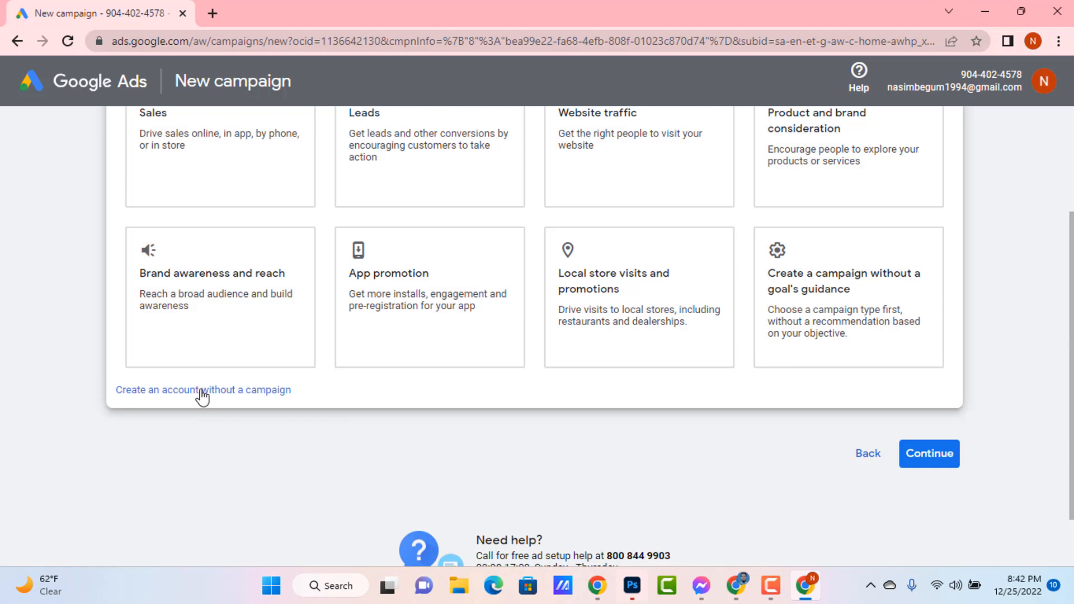
# Choose to create an account without a campaign and set its currency to US Dollar (USD $)
pyautogui.click(218, 389)
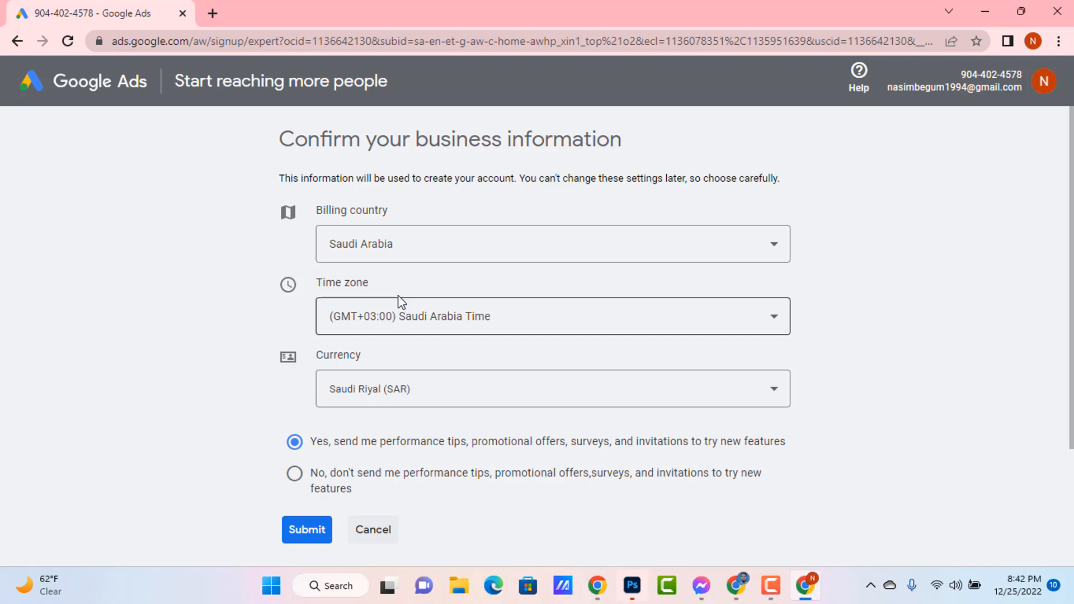
pyautogui.scroll(-3, 433, 300)
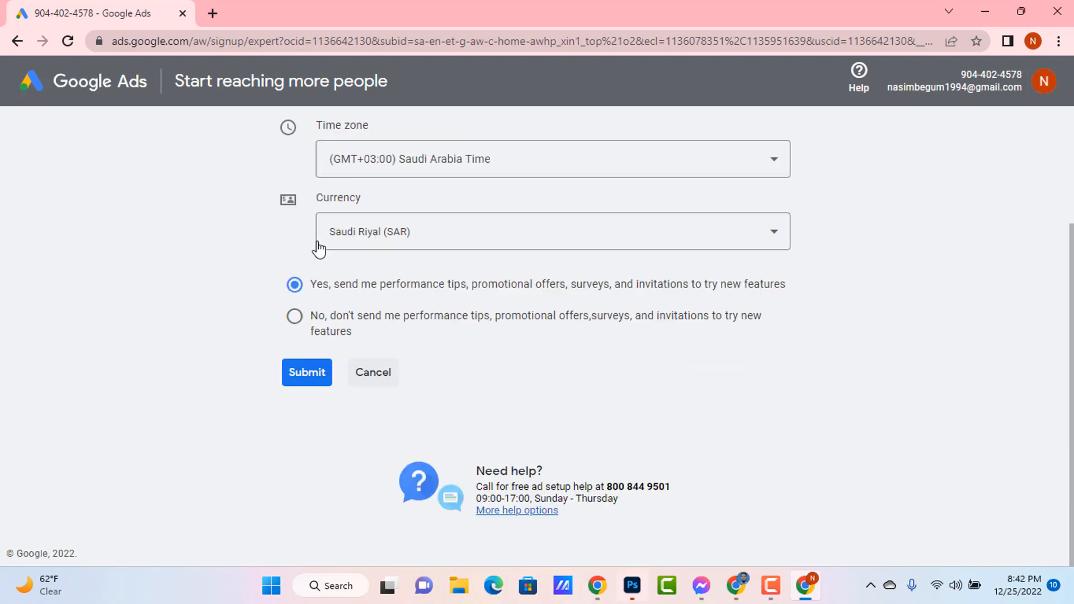
pyautogui.click(775, 237)
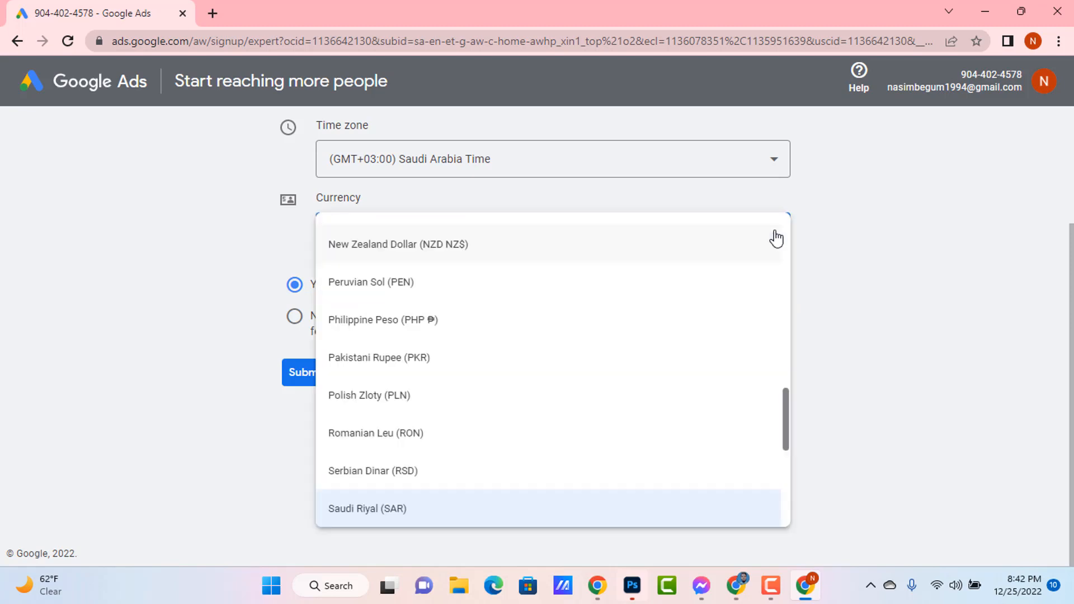
pyautogui.scroll(-5, 610, 331)
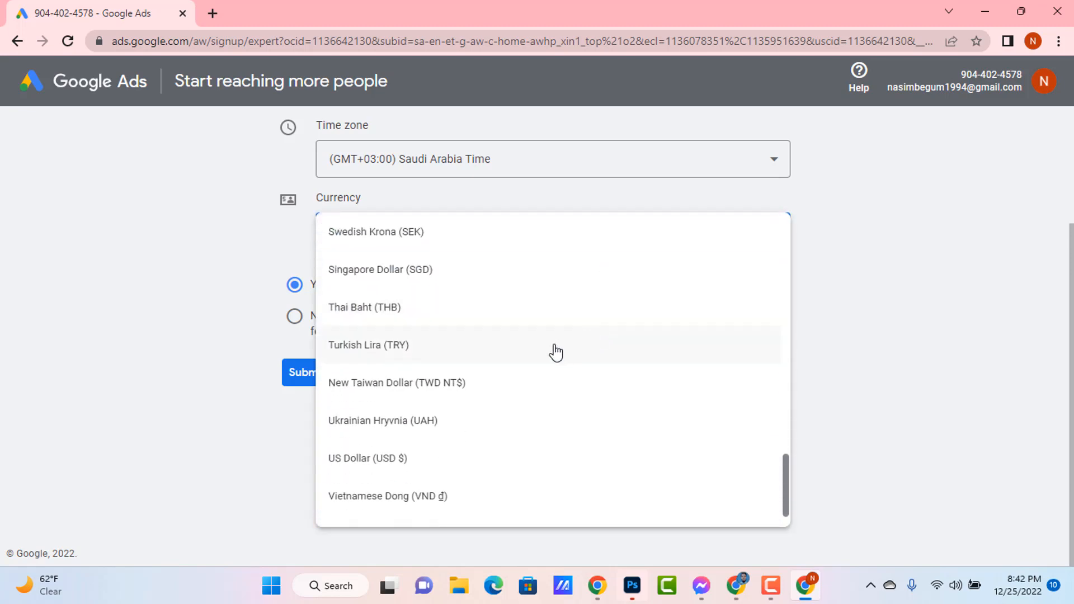
pyautogui.click(415, 468)
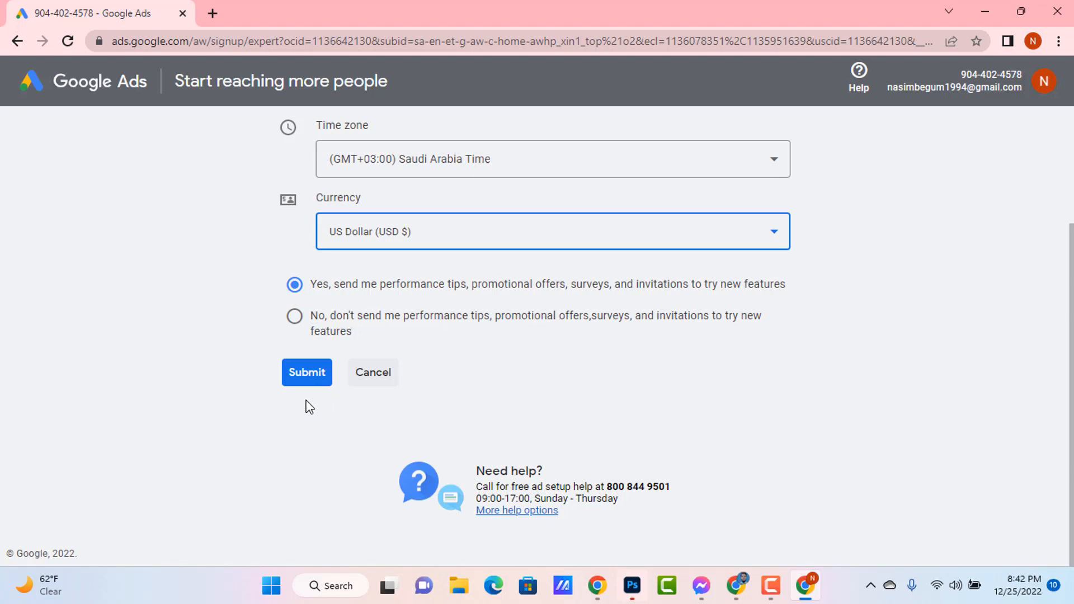
# Submit the business information and open the new account to explore it
pyautogui.click(310, 373)
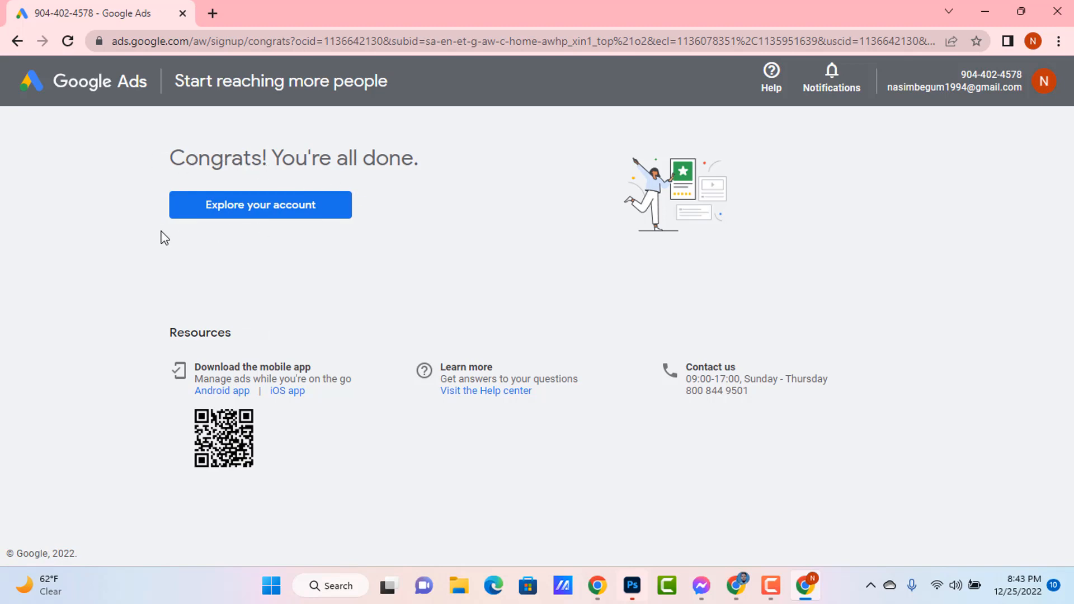
pyautogui.click(272, 214)
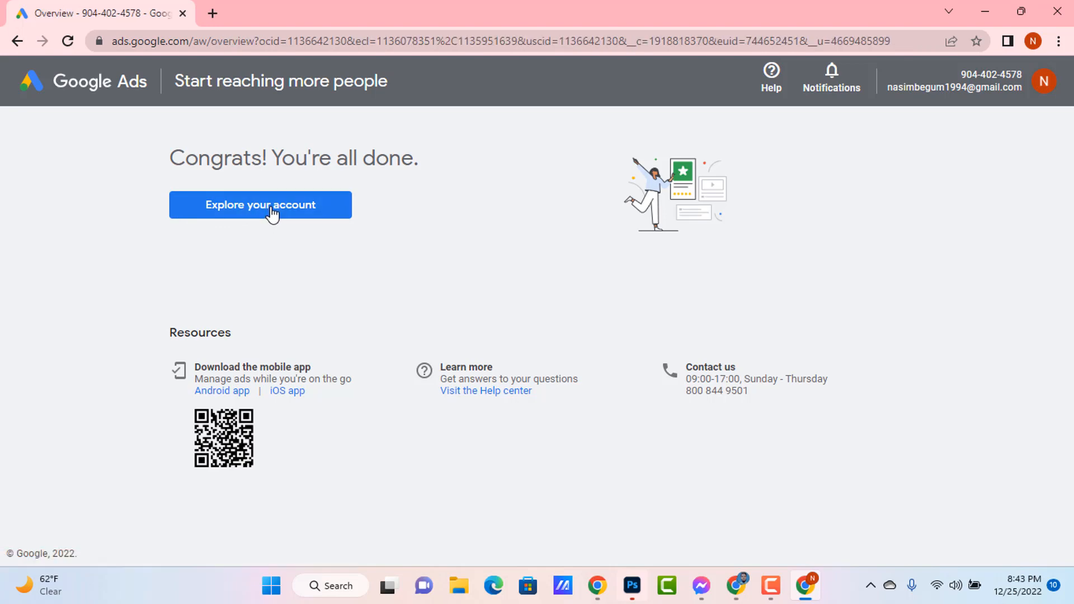